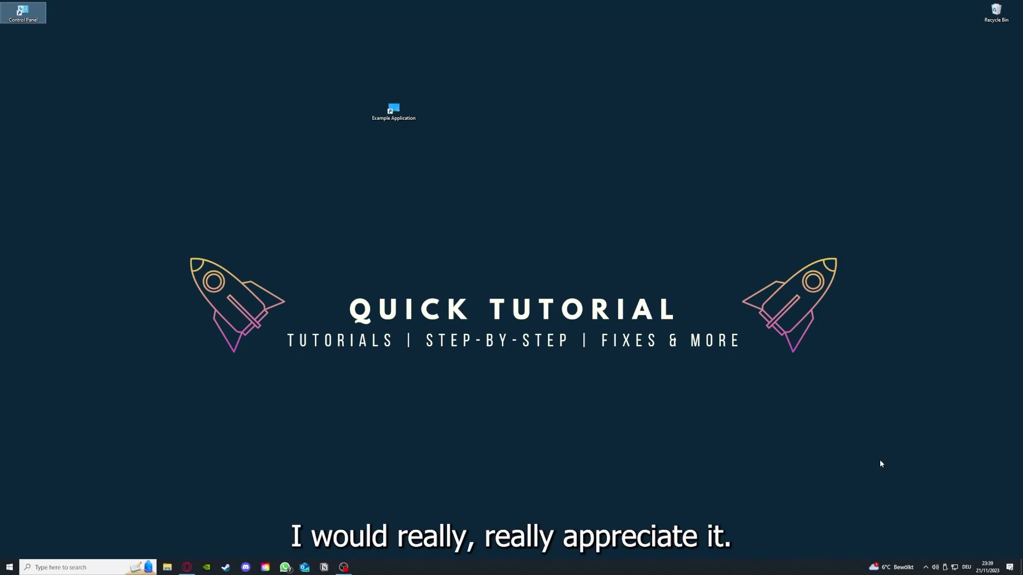
Deselect the Control Panel shortcut, drag-select across the desktop, then open and close the Desktop folder
left_click(725, 383)
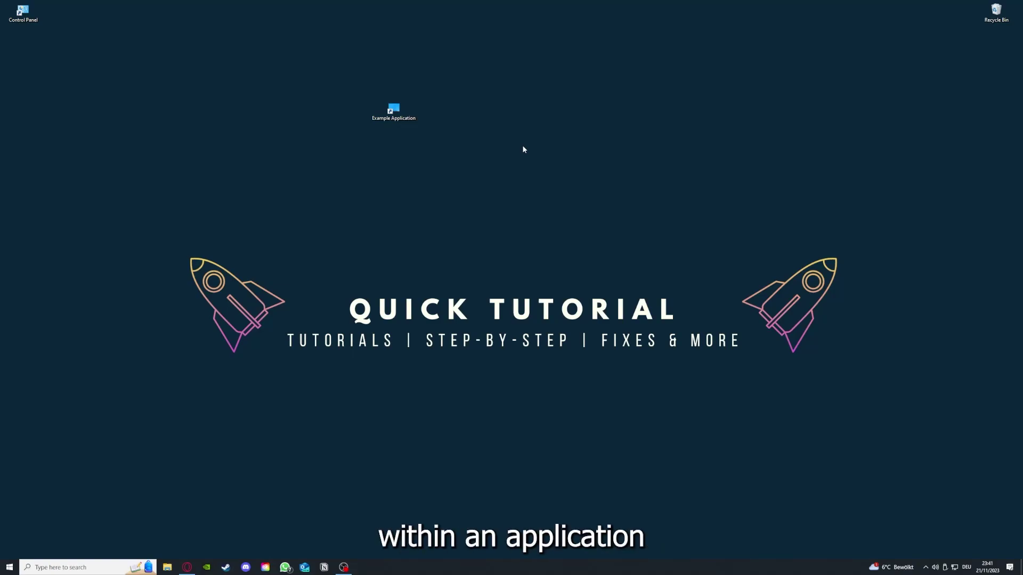
left_click_drag(135, 199, 865, 427)
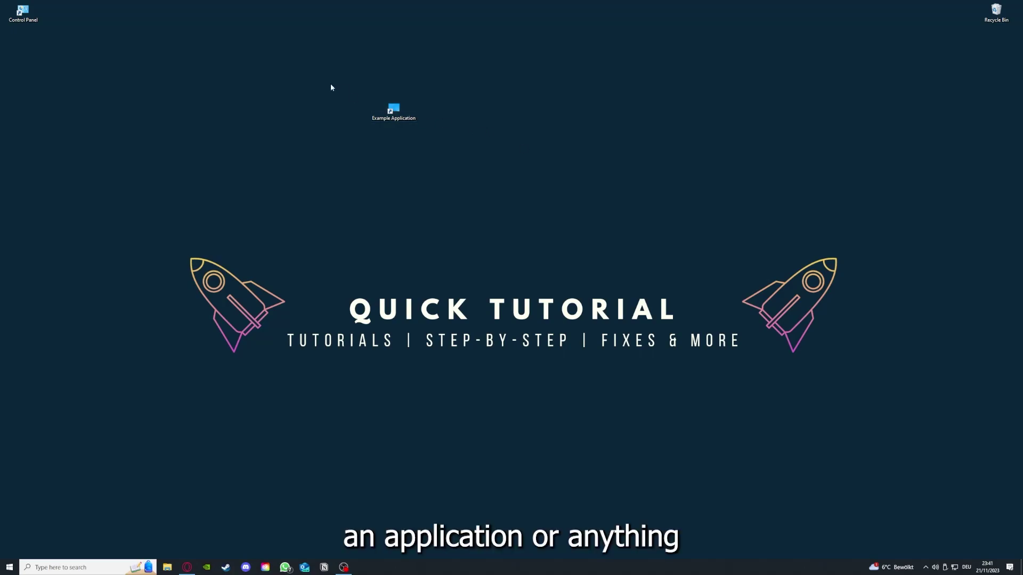
left_click_drag(134, 200, 865, 432)
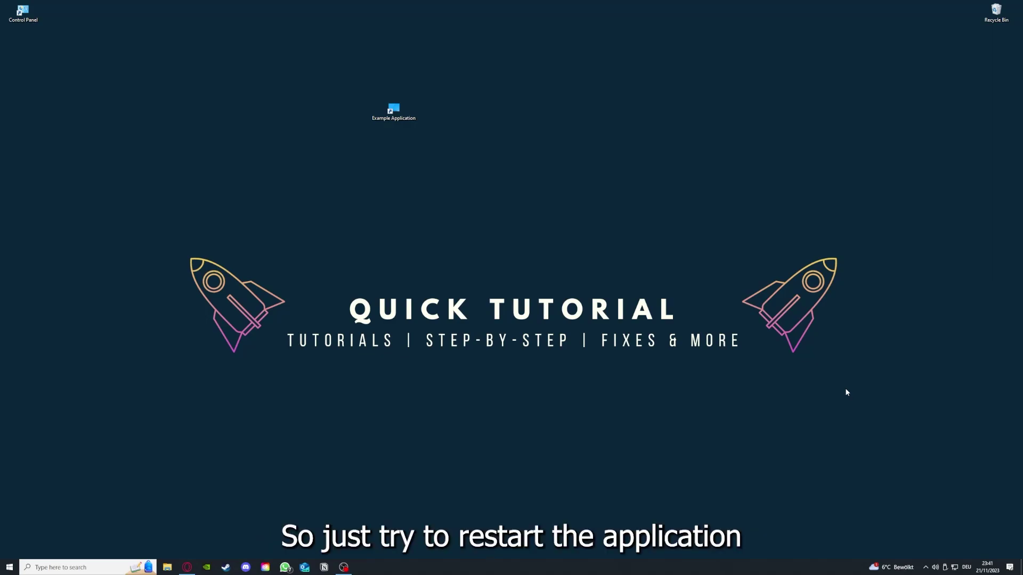
left_click(395, 115)
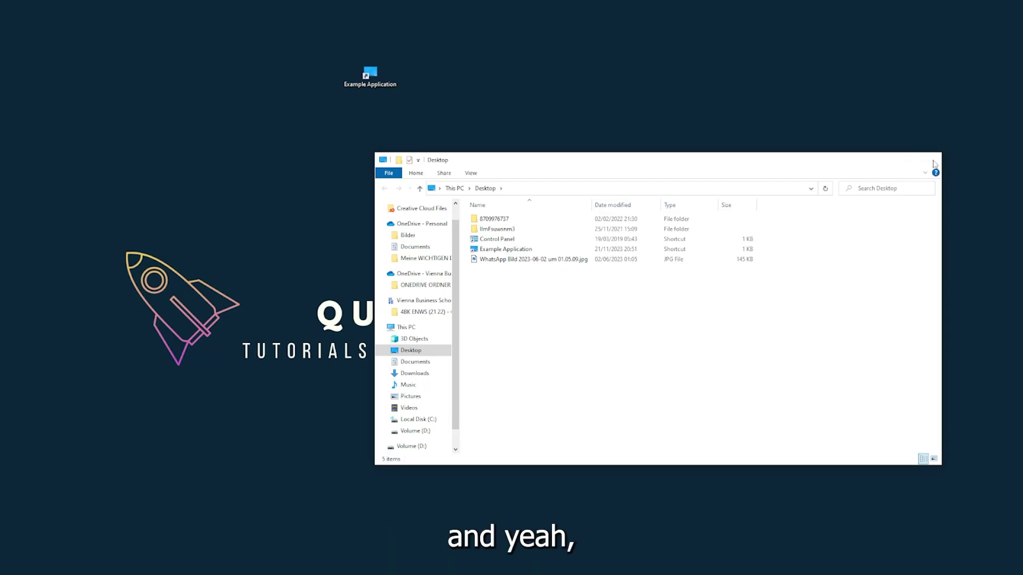
left_click(931, 161)
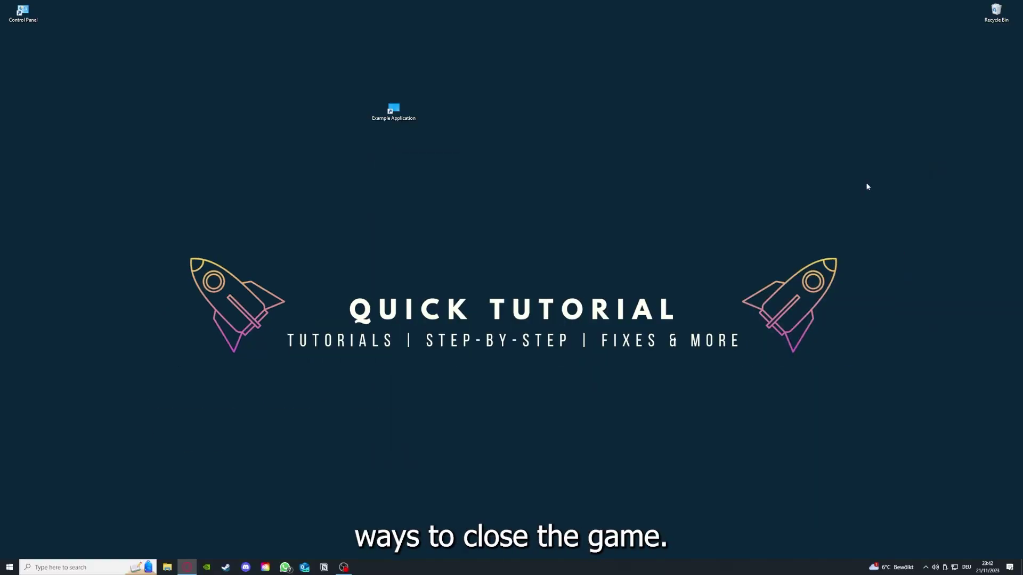
From the taskbar, launch Task Manager and end the Task Manager app under Apps
right_click(385, 569)
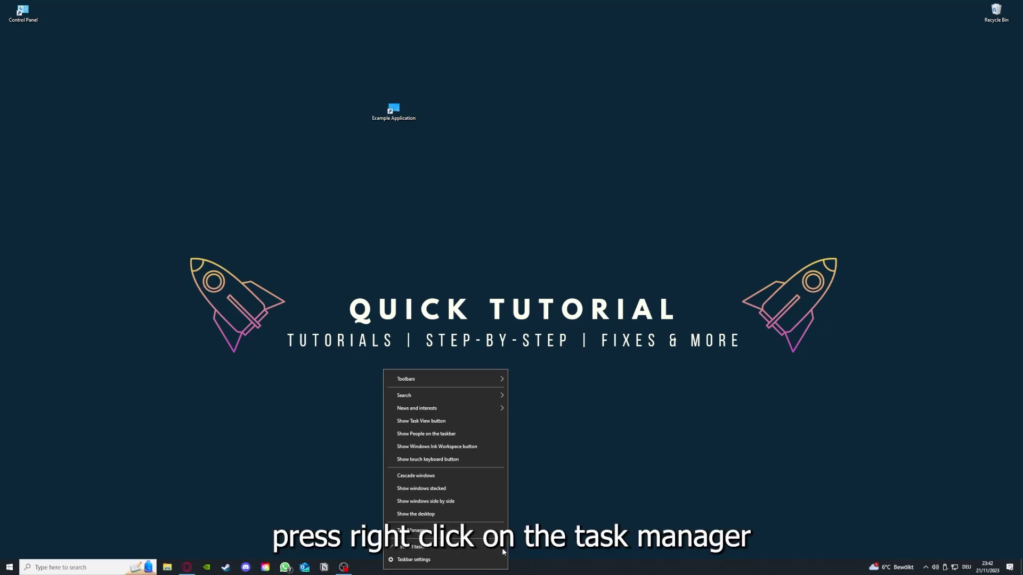
left_click(458, 534)
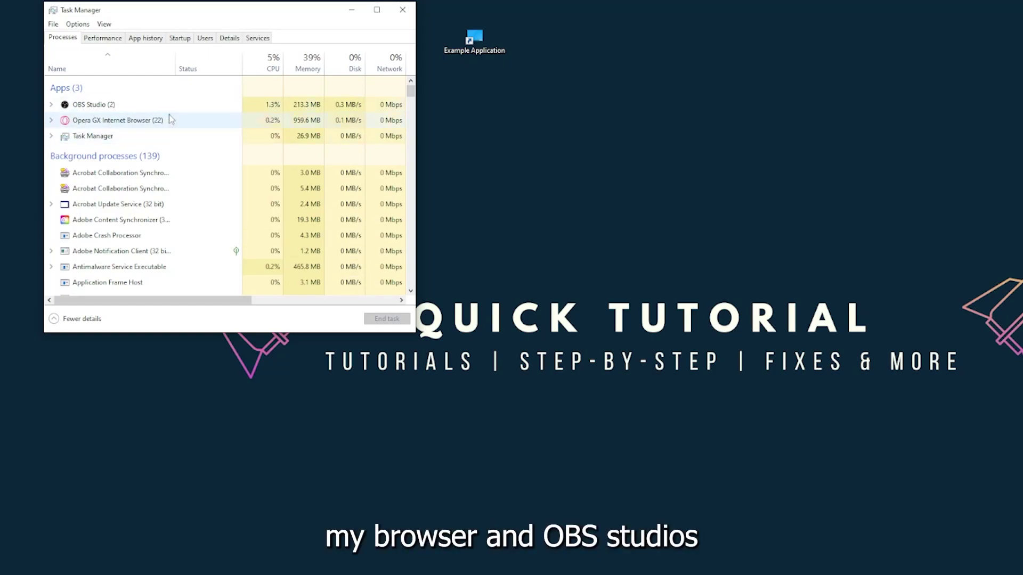
left_click(192, 139)
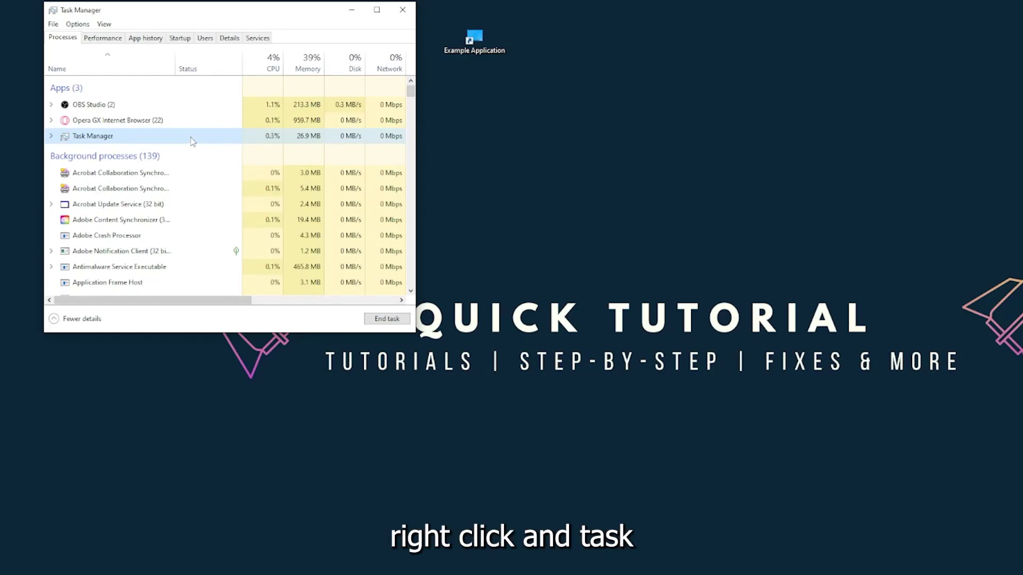
left_click(381, 323)
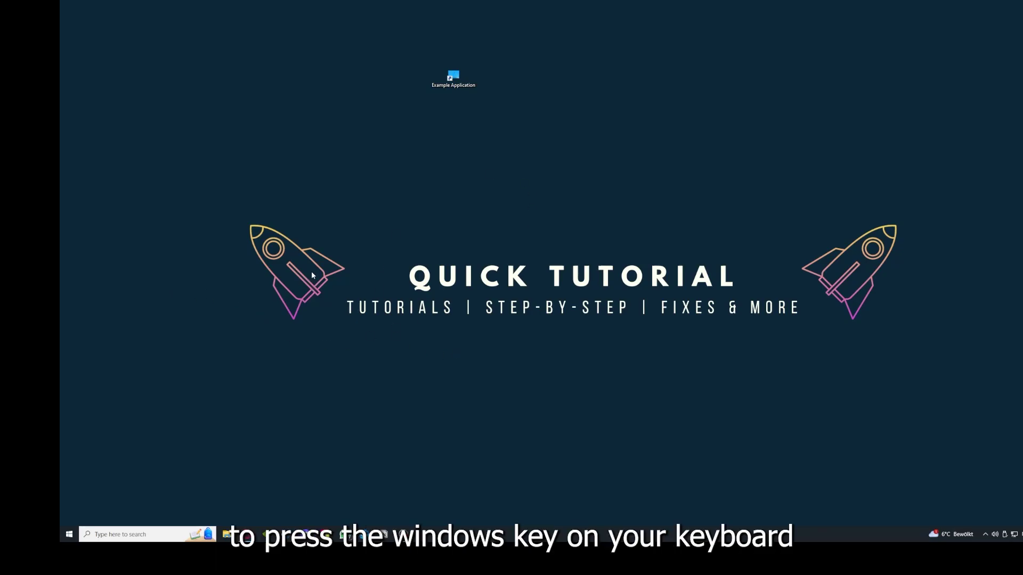
key("super")
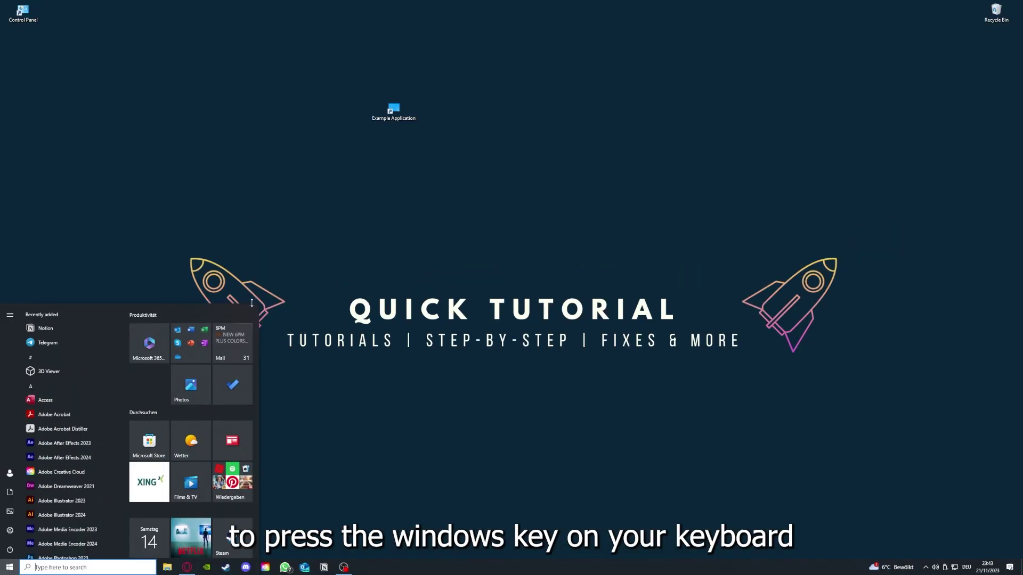
key("super")
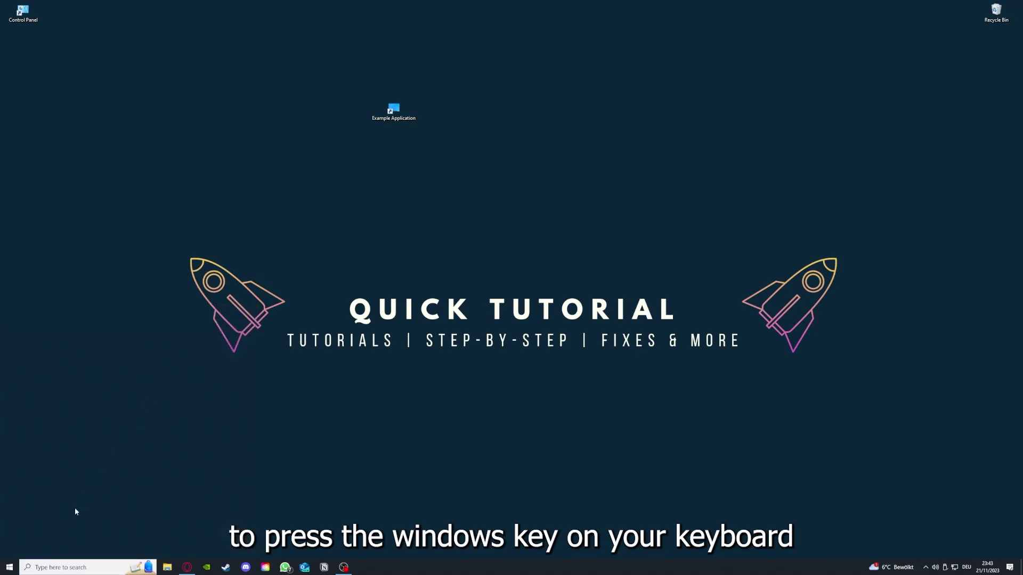
left_click(12, 560)
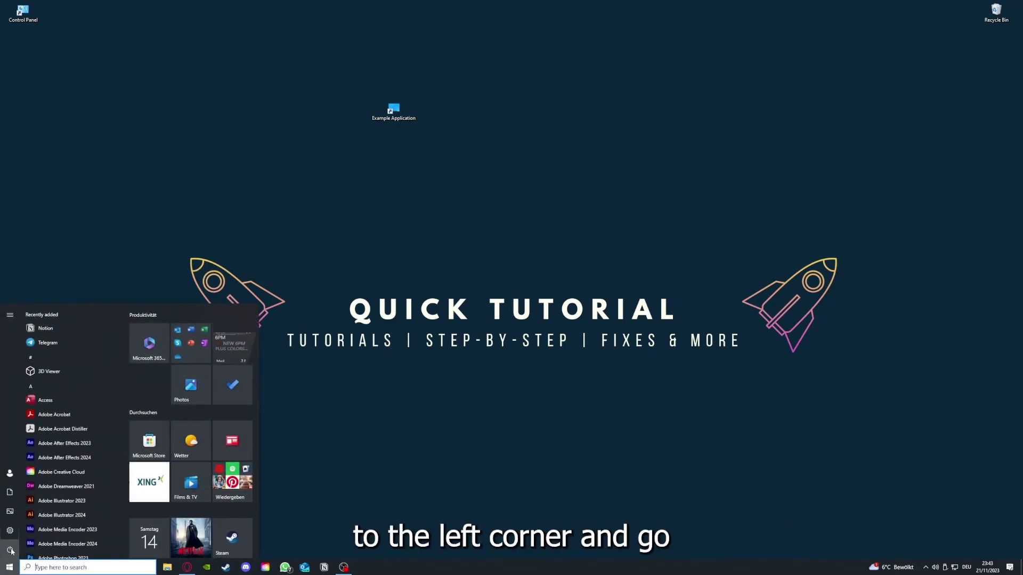
mouse_move(10, 552)
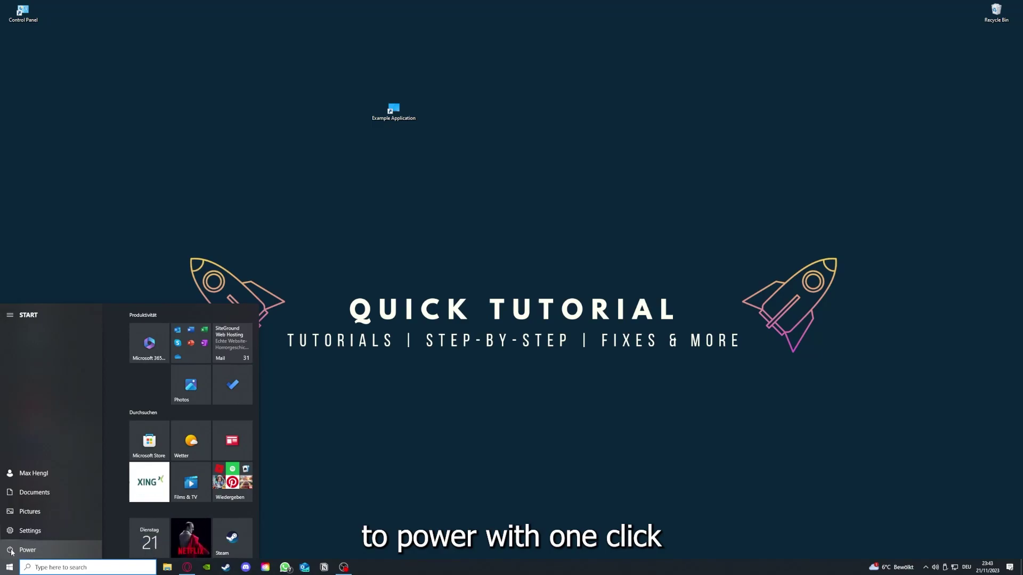
left_click(12, 552)
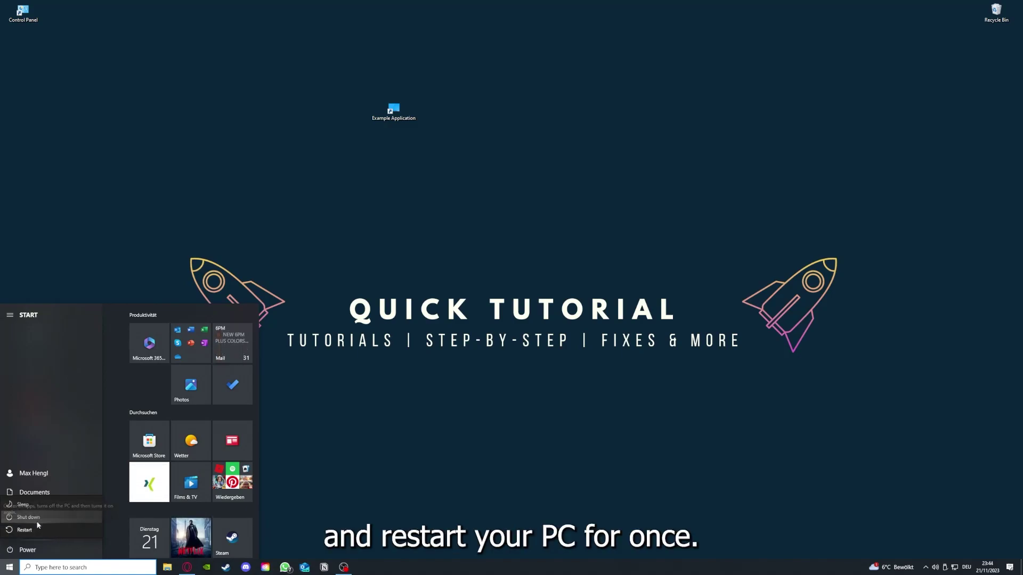
left_click(408, 410)
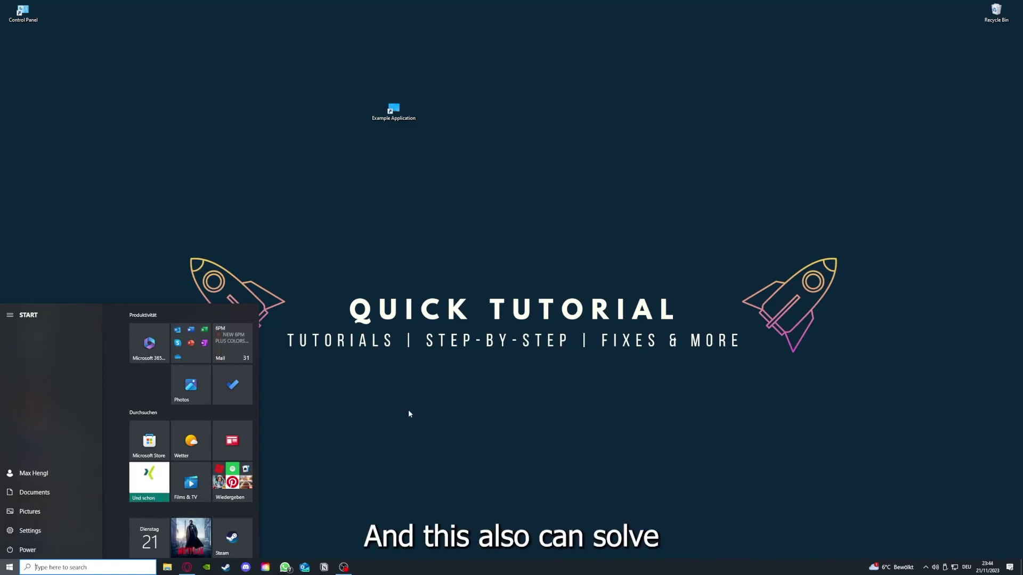
left_click(404, 408)
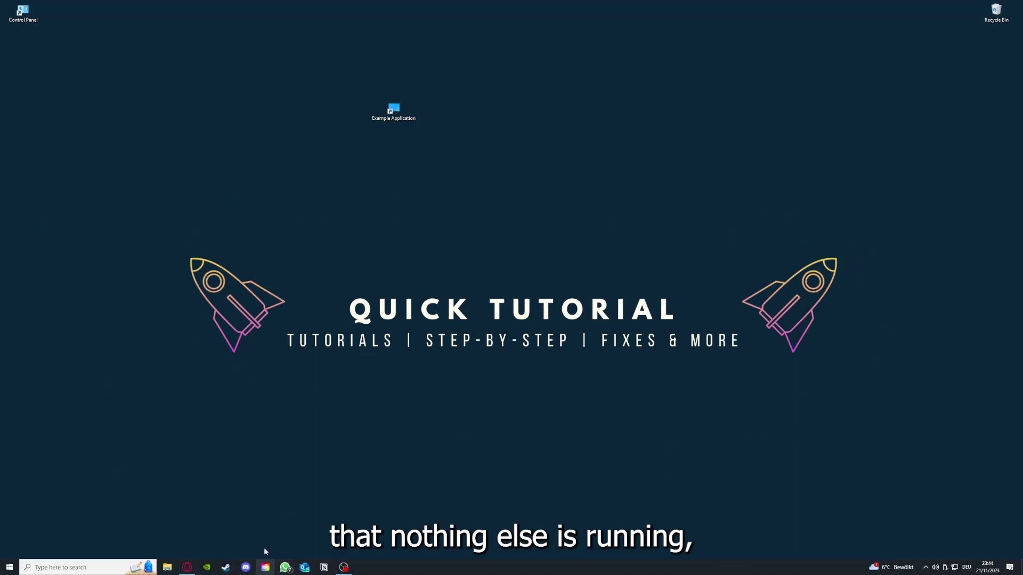
Open Task Manager from the taskbar on its Startup tab, filling the screen
right_click(398, 567)
left_click(426, 514)
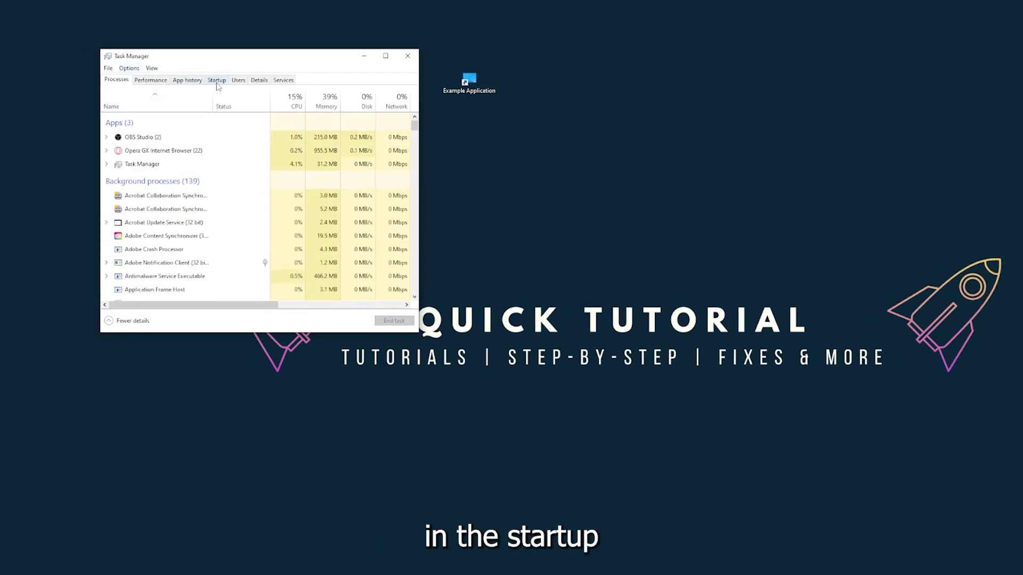
left_click(216, 81)
scroll(224, 213, "down", 4)
scroll(223, 239, "up", 4)
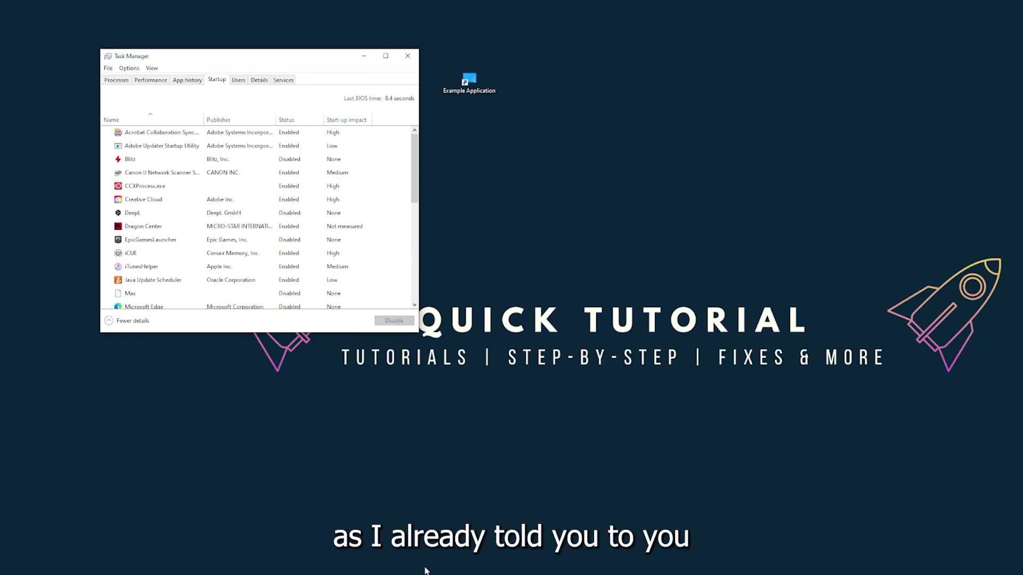
right_click(484, 574)
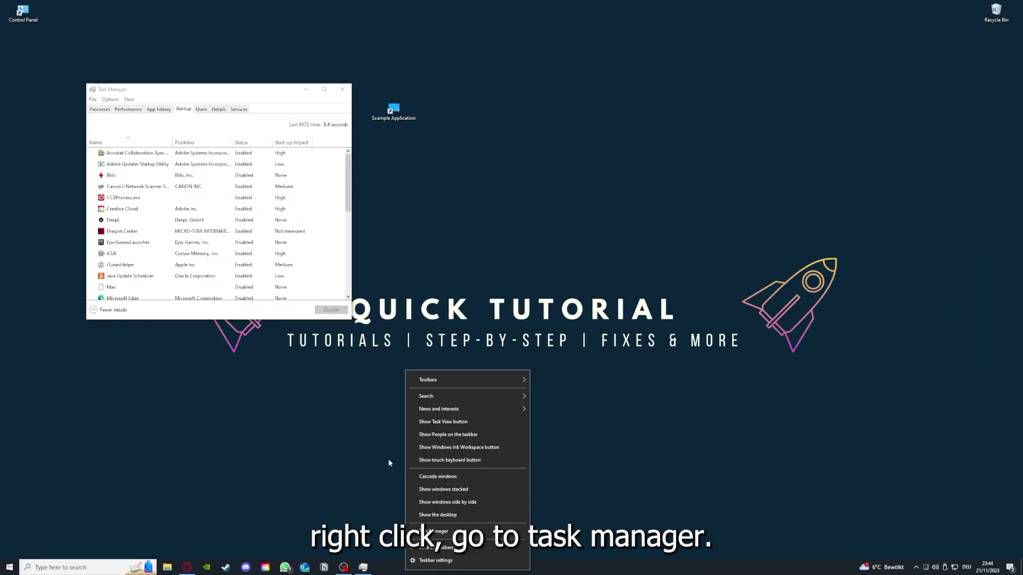
left_click(433, 531)
left_click(323, 89)
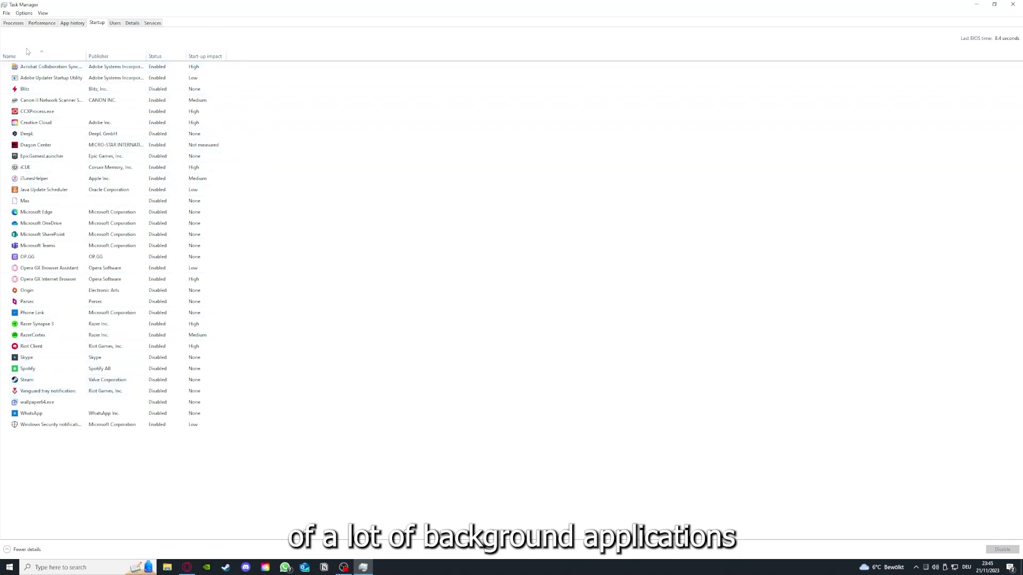
Check the Acrobat, CCXProcess, OneDrive, SharePoint, Phone Link and iTunesHelper startup entries
right_click(167, 68)
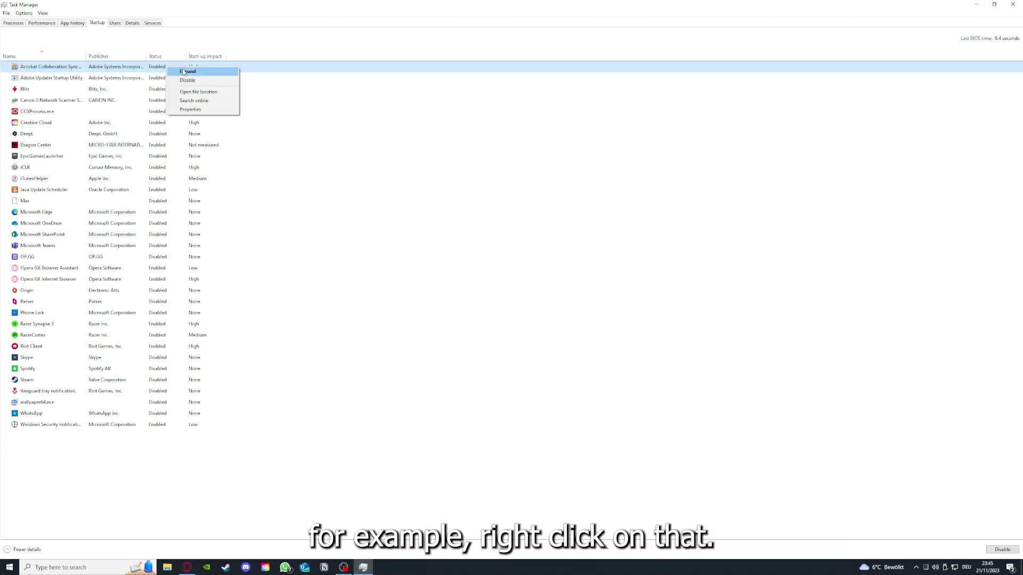
left_click(355, 111)
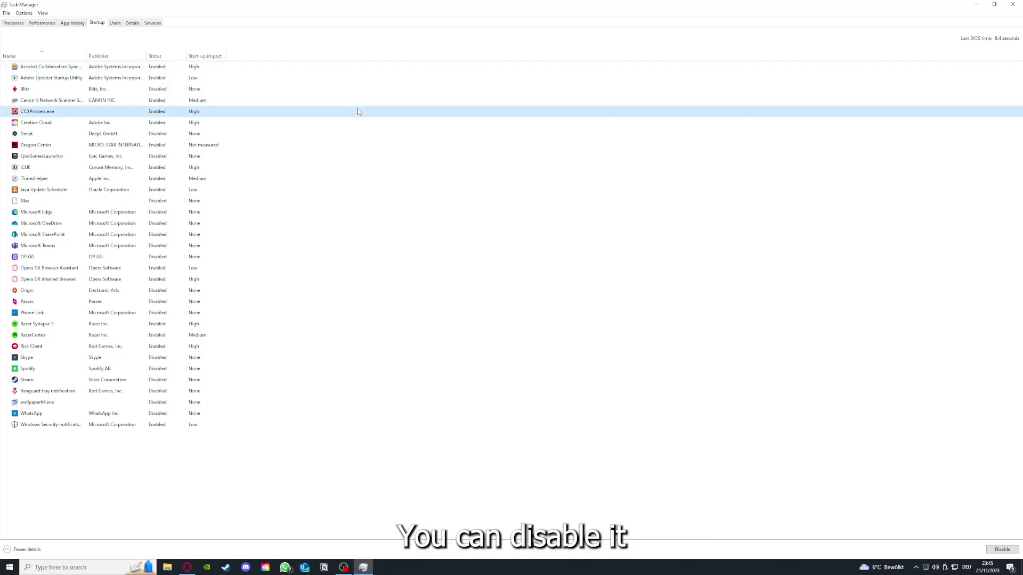
left_click(544, 224)
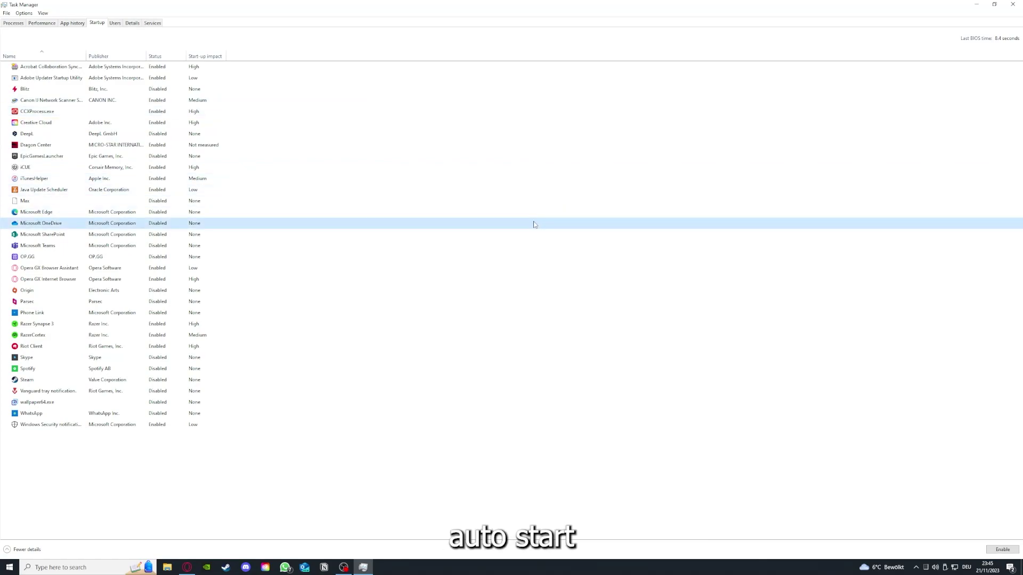
left_click(64, 69)
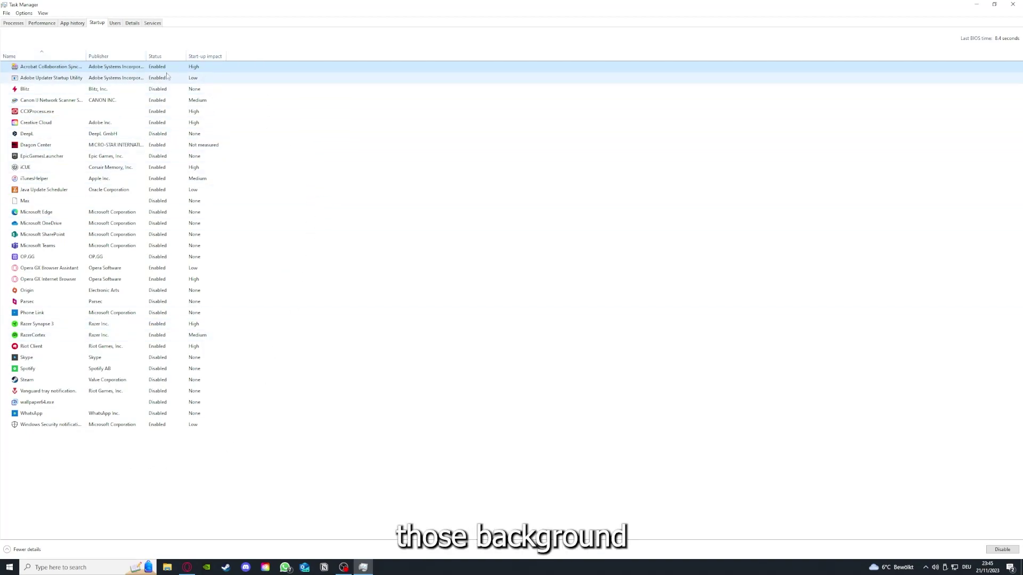
right_click(251, 232)
left_click(285, 314)
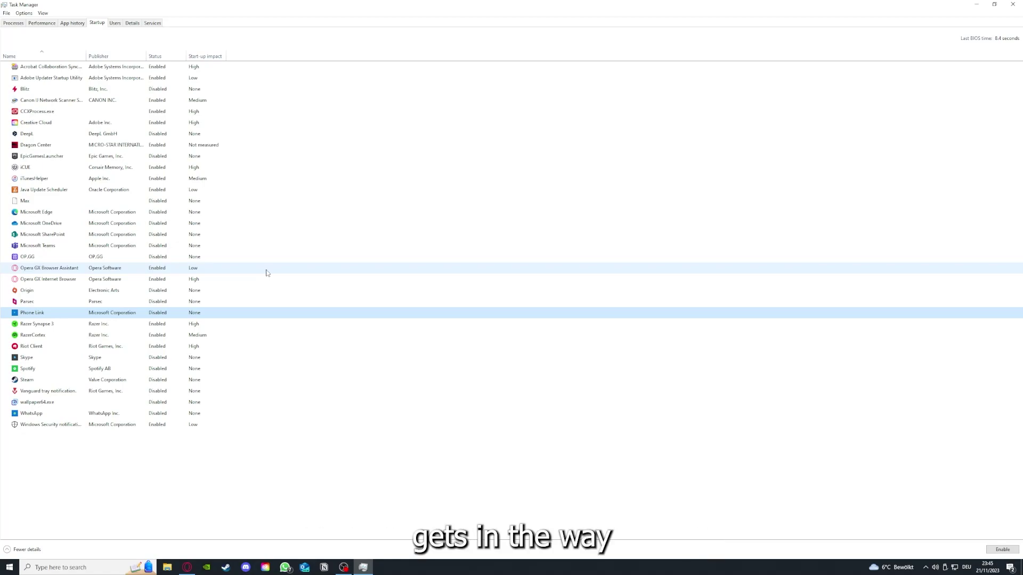
left_click(224, 182)
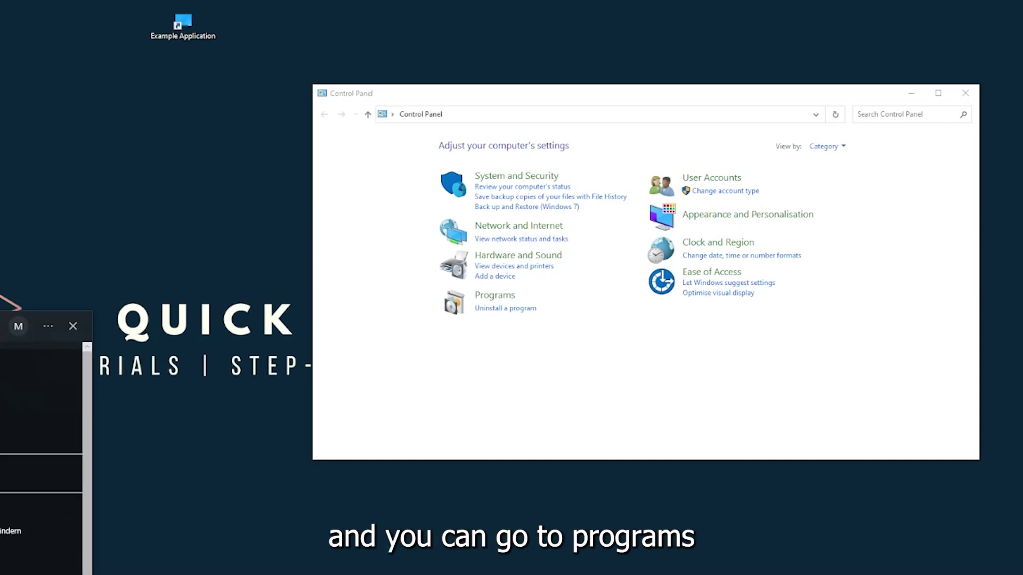
Go to Programs > Programs and Features and scroll the installed list to Overwolf
key("Escape")
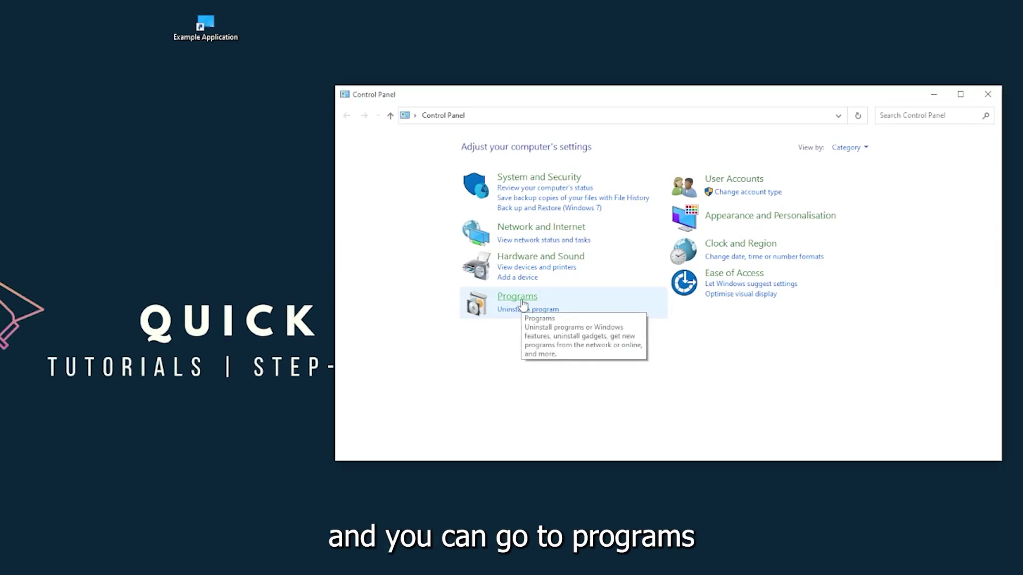
left_click(522, 301)
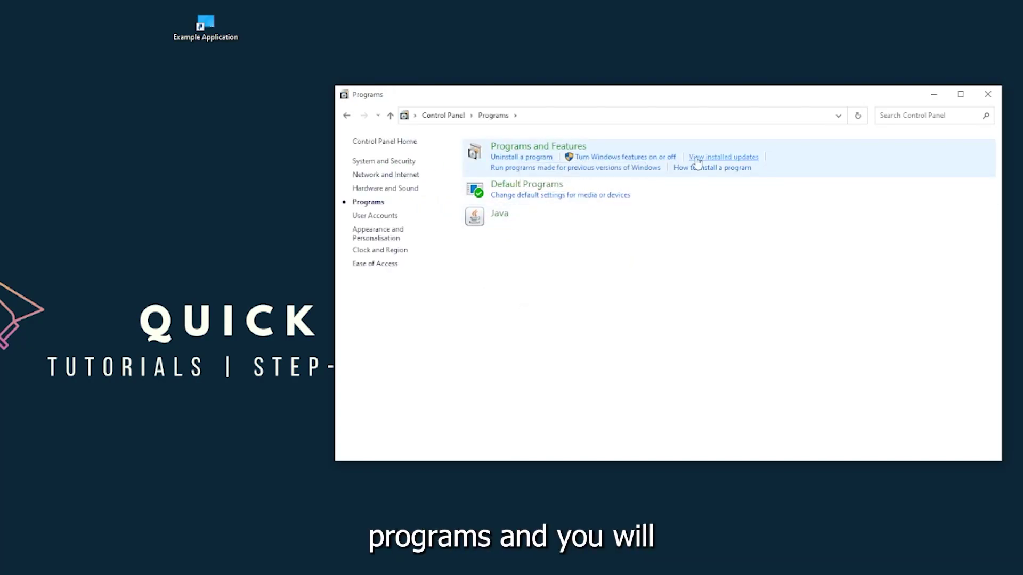
left_click(552, 150)
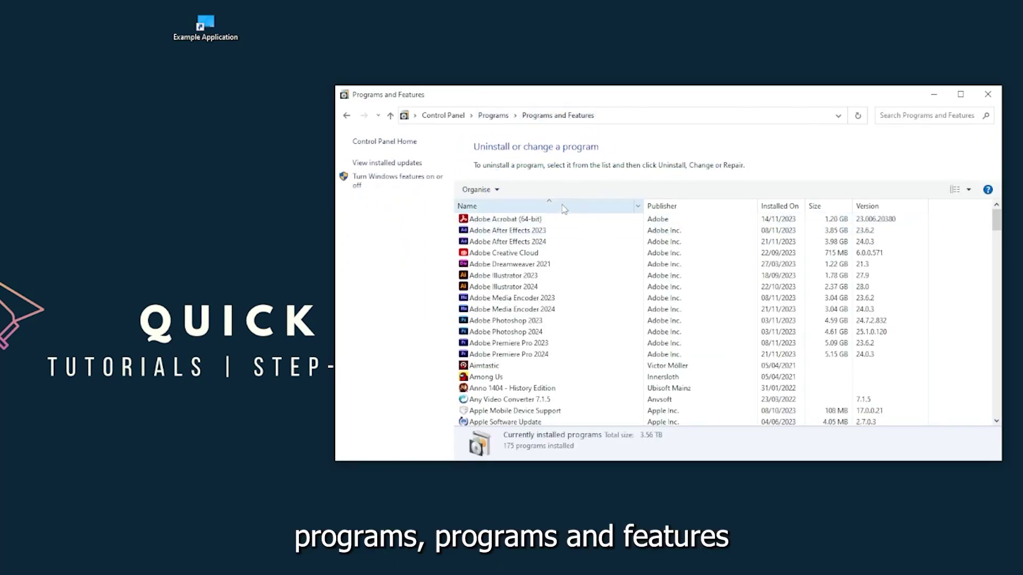
scroll(541, 299, "down", 20)
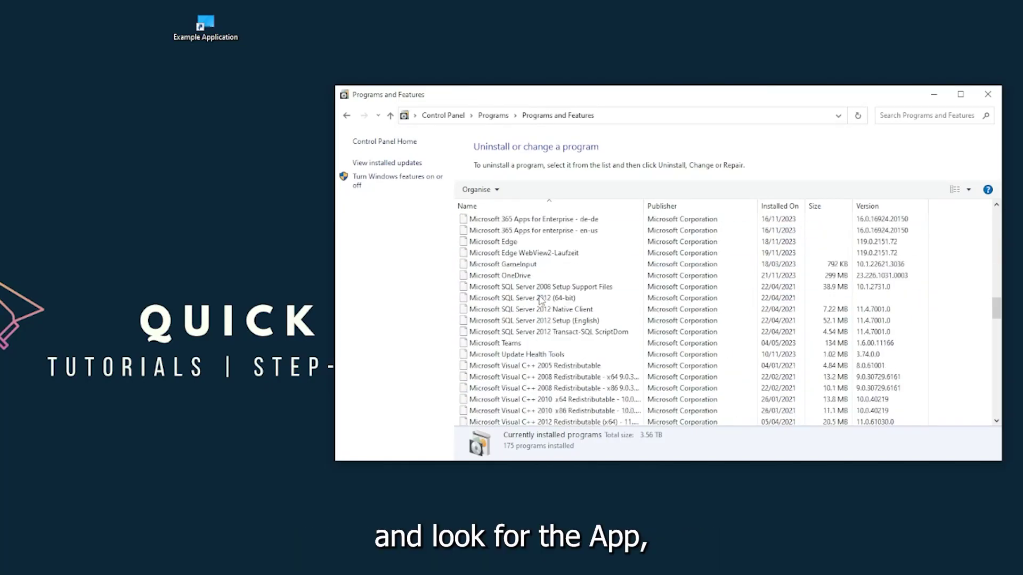
scroll(540, 300, "down", 20)
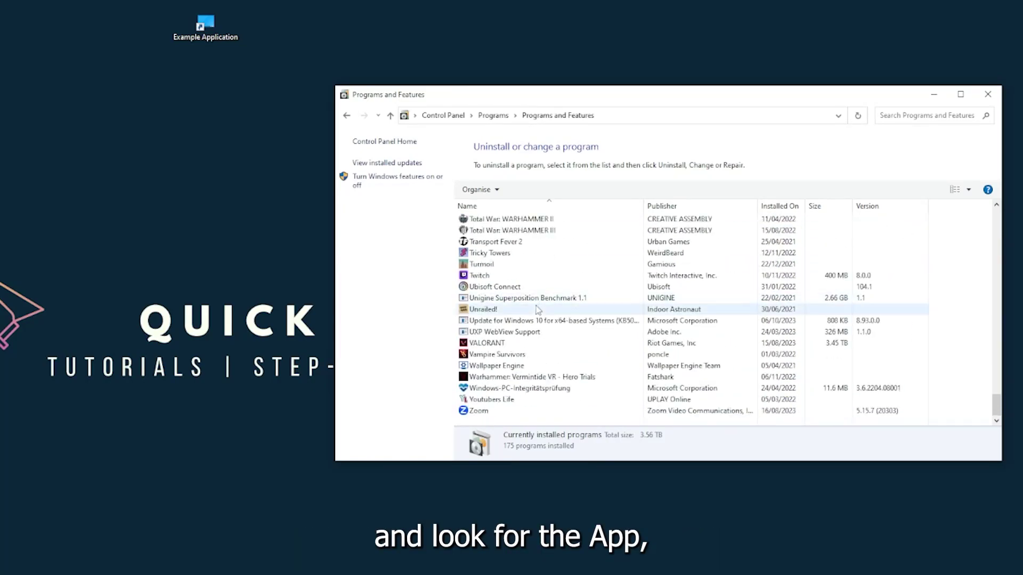
scroll(538, 310, "up", 12)
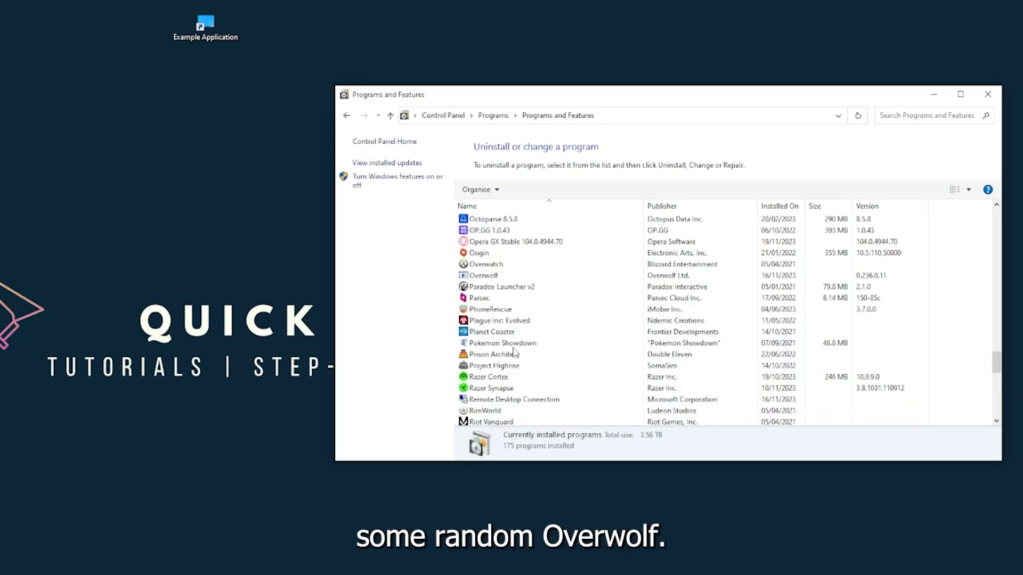
scroll(511, 352, "up", 2)
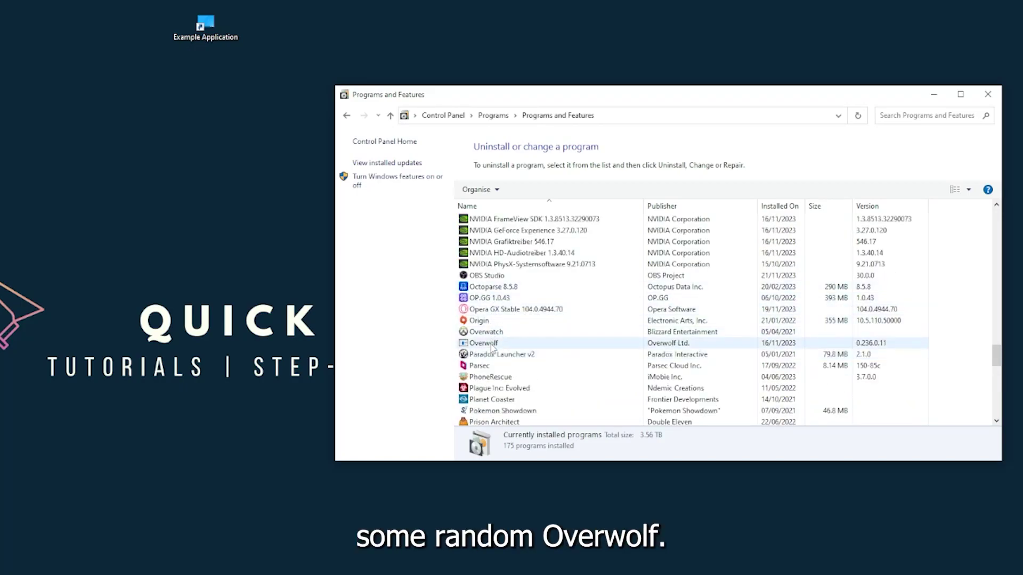
Choose Uninstall/Change for Overwolf and answer Yes to the already-uninstalled error
left_click(492, 346)
right_click(491, 346)
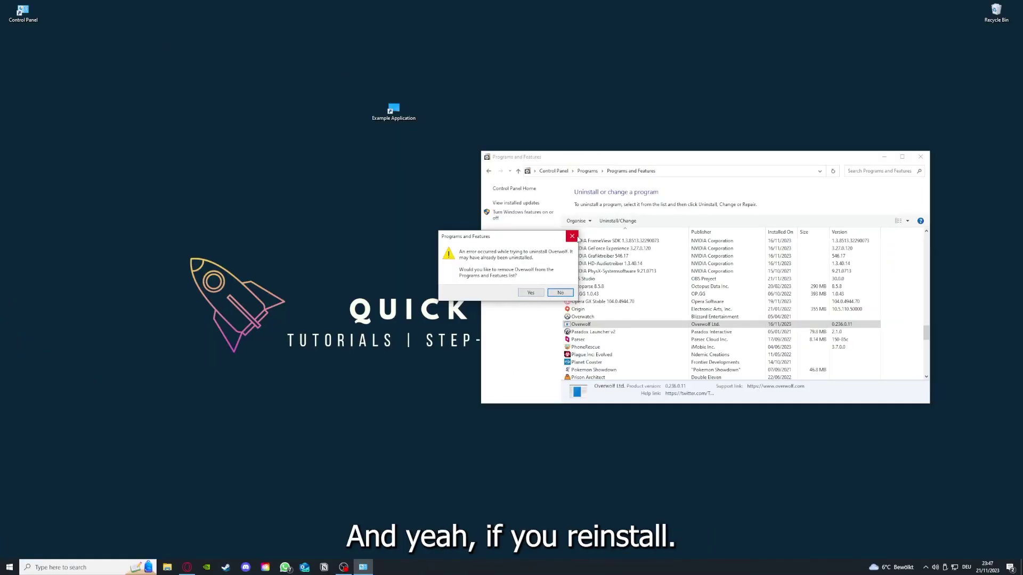
left_click(573, 236)
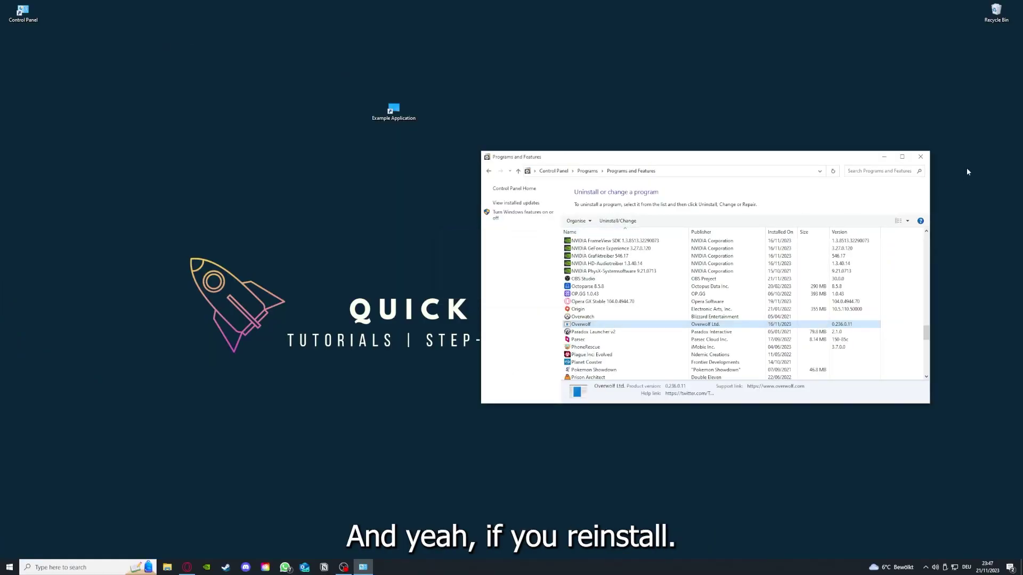
Close the Programs and Features window with its X button
left_click(921, 157)
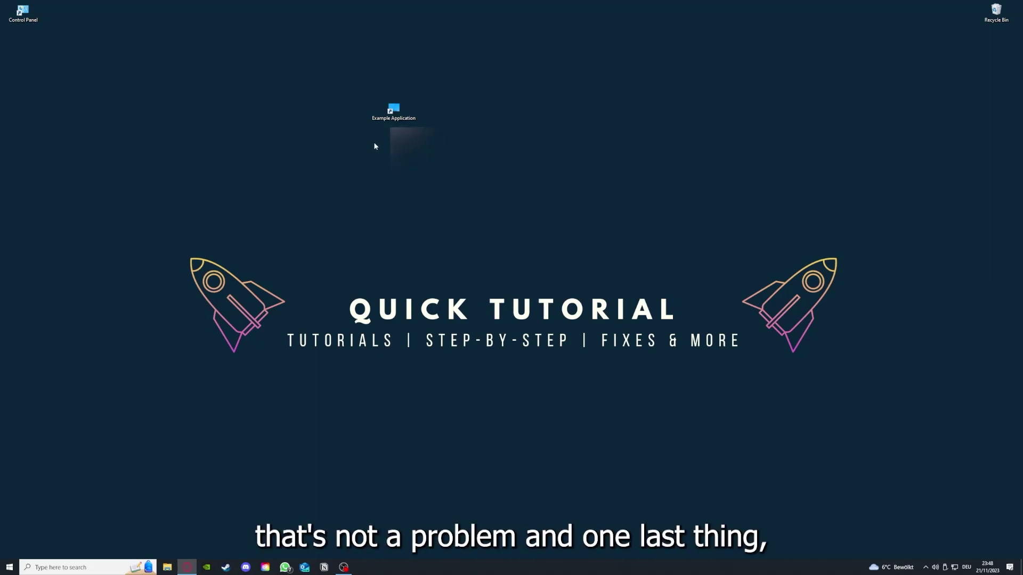
Open the Example Application shortcut's Properties and view its Security, Previous Versions and Shortcut tabs
right_click(388, 106)
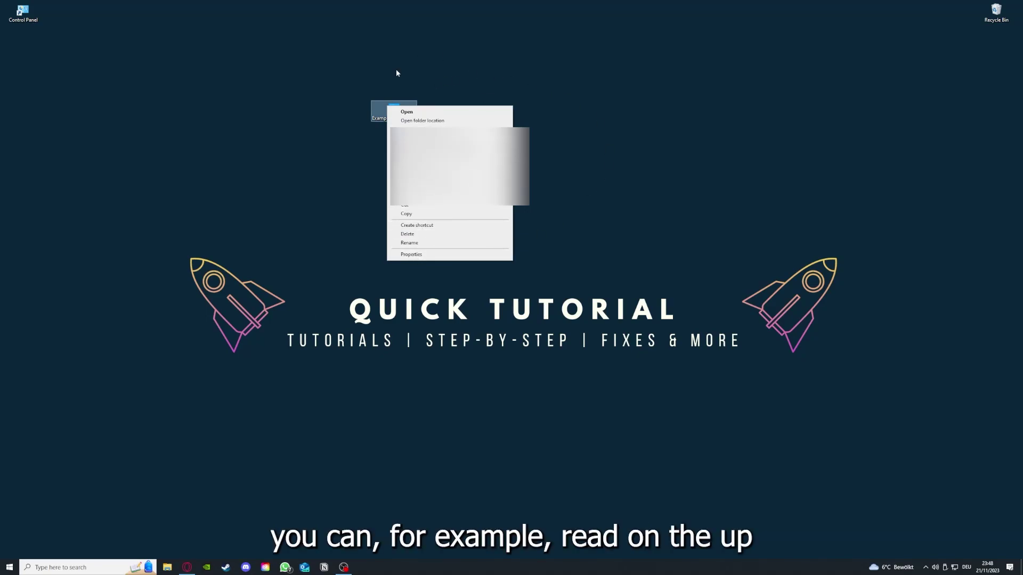
left_click(411, 255)
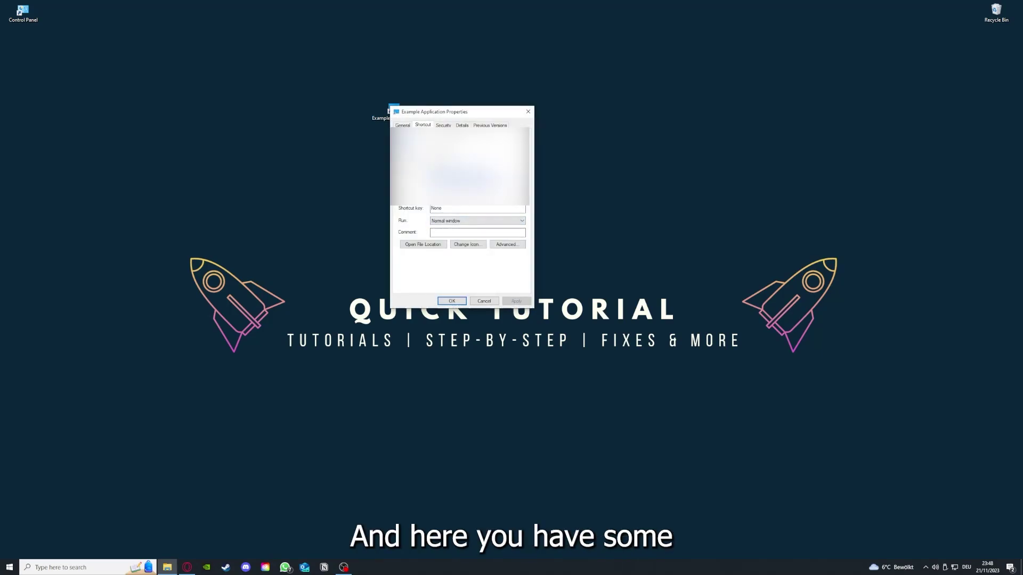
key("ctrl+Tab")
key("ctrl+Tab")
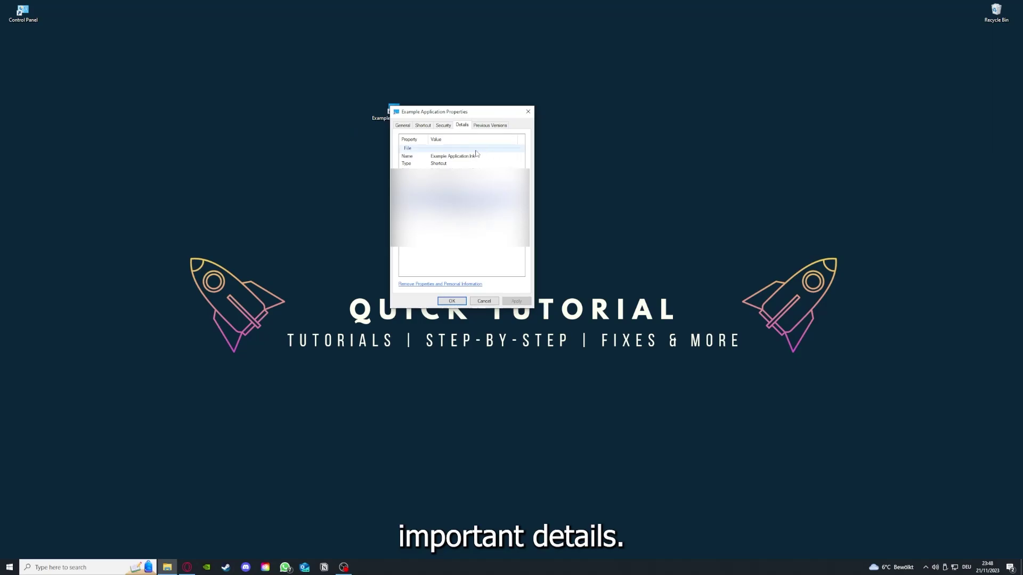
left_click_drag(464, 113, 540, 147)
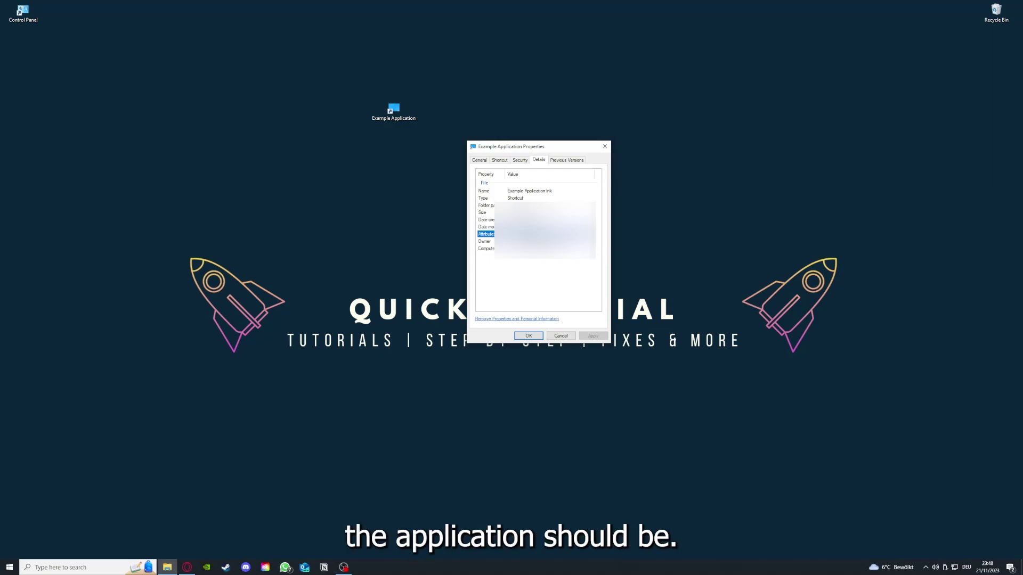
left_click(571, 161)
left_click(499, 161)
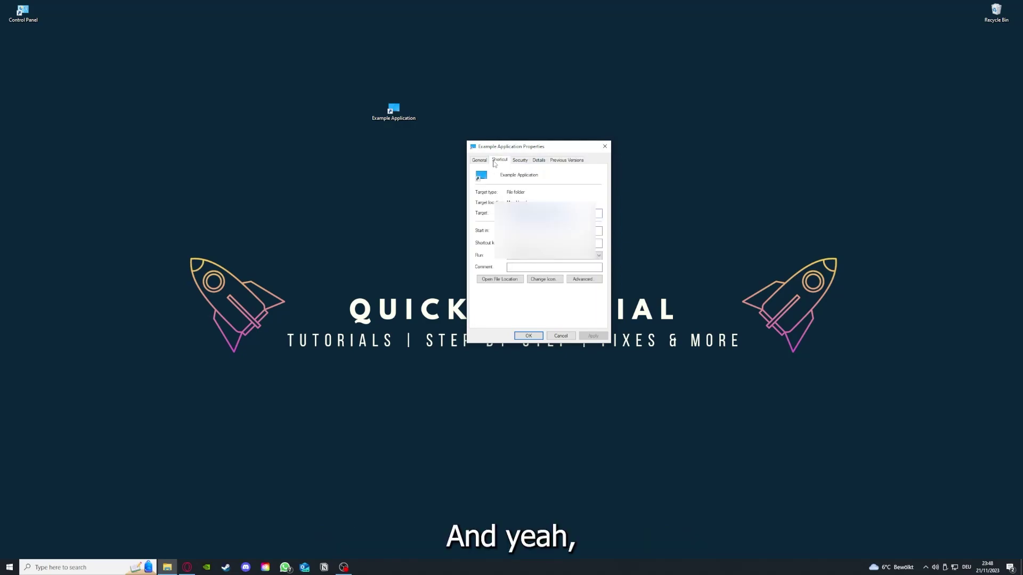
Open the shortcut's file location in This PC, reposition that window, then close it
left_click(491, 281)
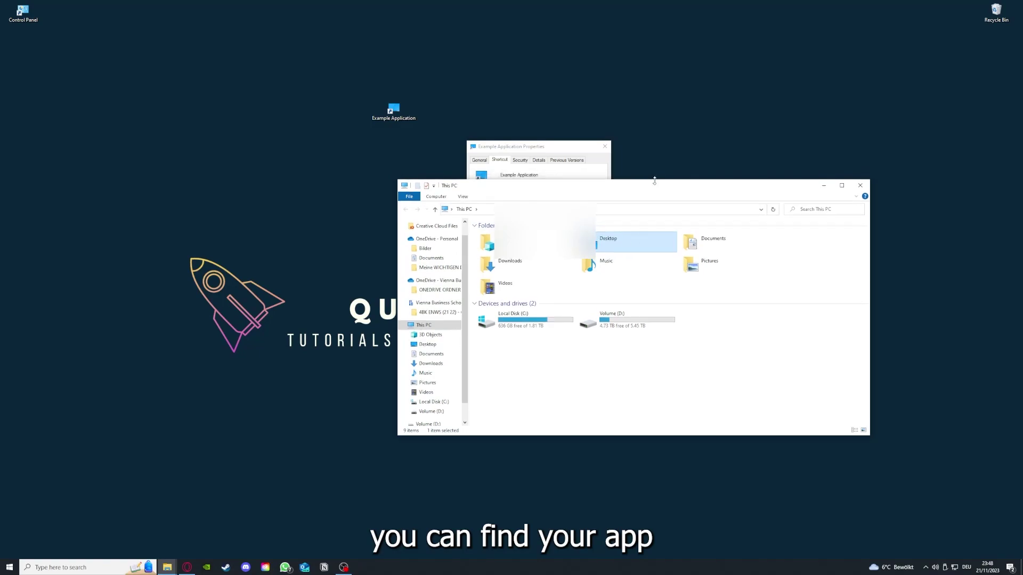
left_click_drag(656, 185, 540, 295)
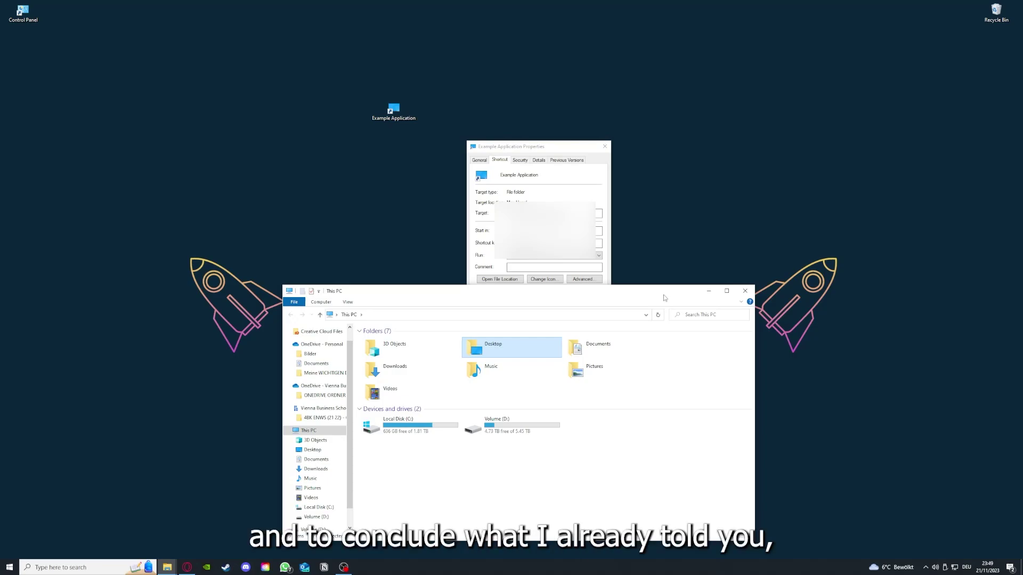
left_click(745, 291)
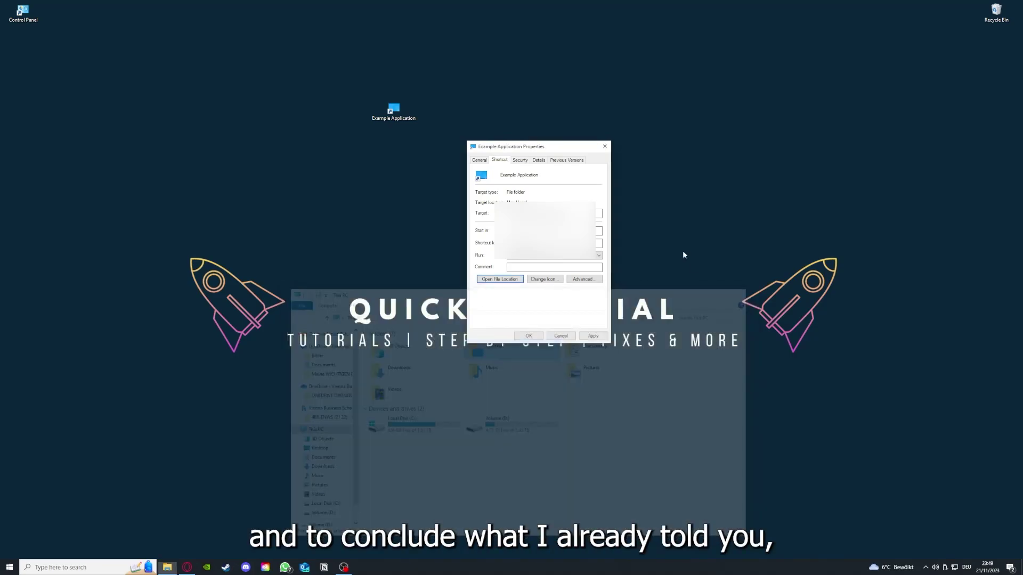
key("Escape")
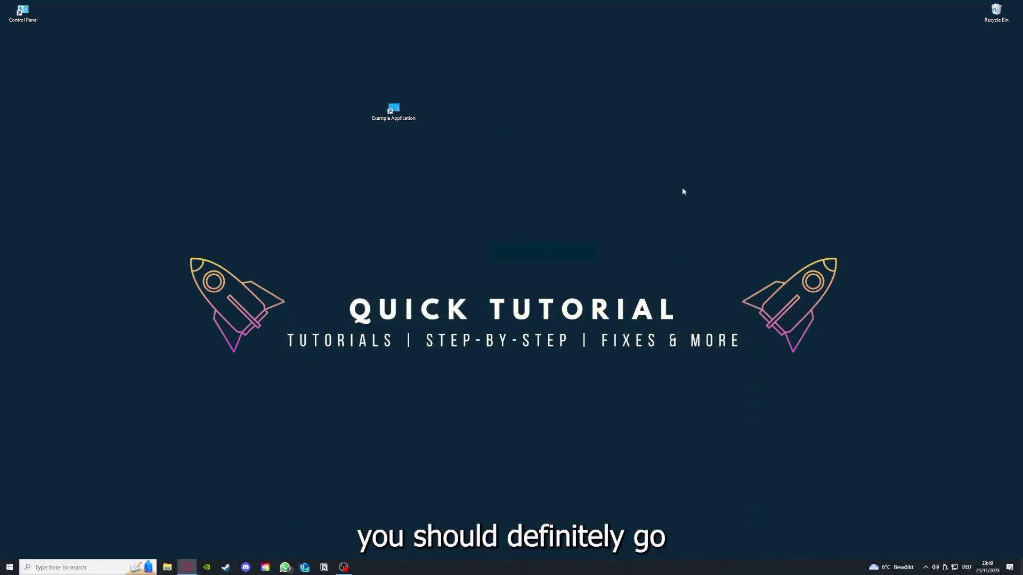